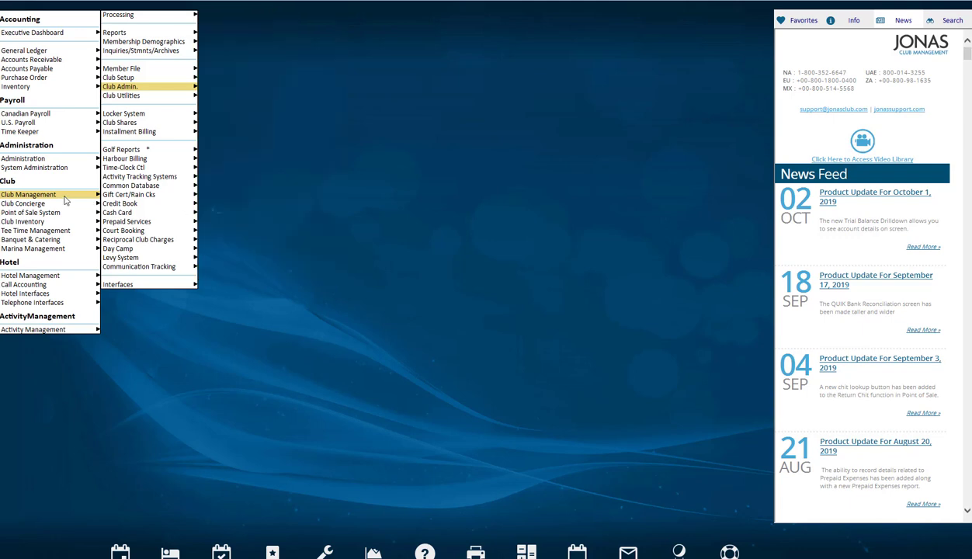
Step: Open the Document Types list from the Club Management Document Management Parameters
mouse_move(69, 194)
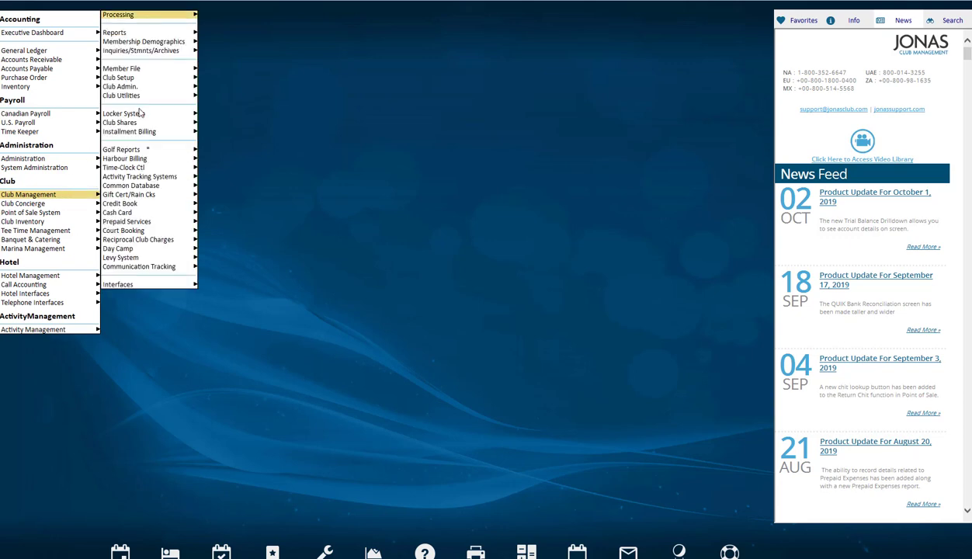
mouse_move(146, 90)
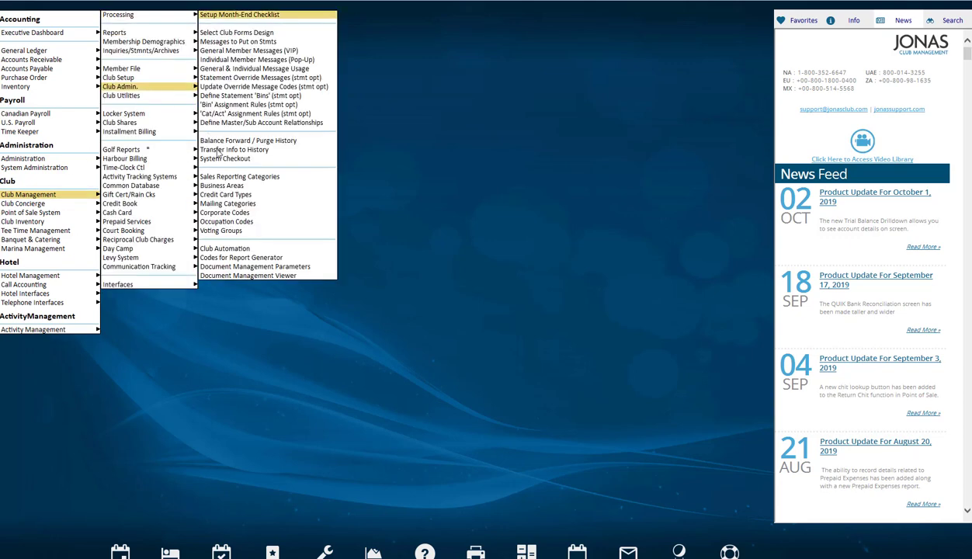
left_click(309, 267)
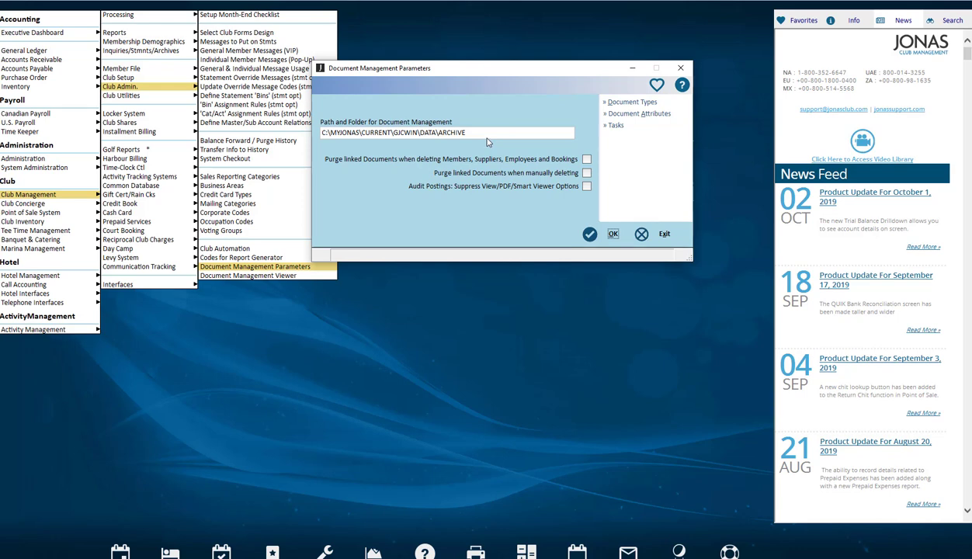
left_click(620, 106)
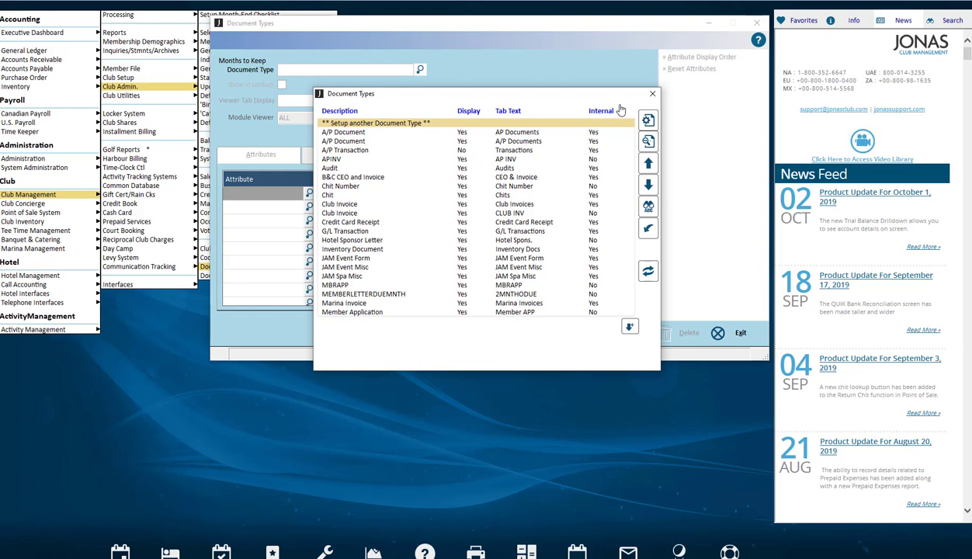
Step: Set up another document type from the Member template and name it Chit
double_click(538, 125)
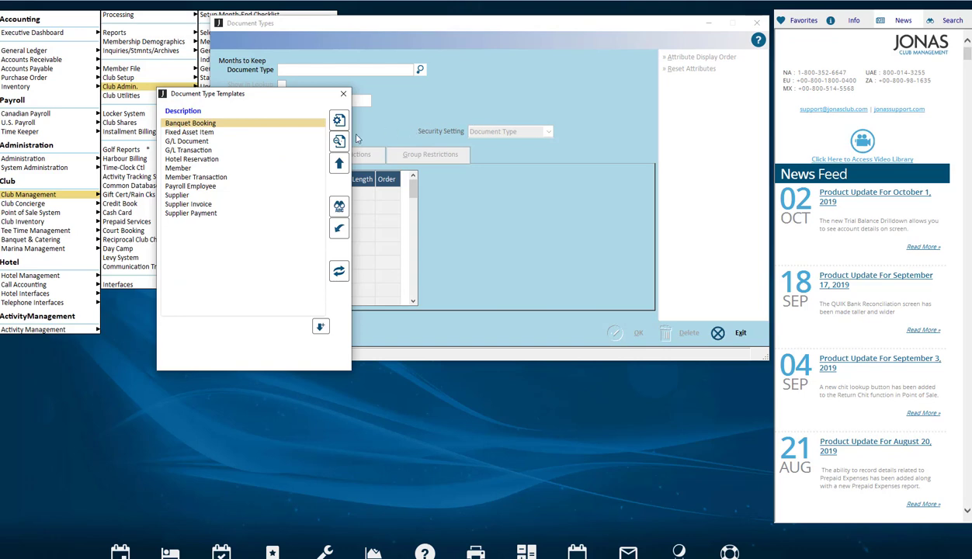
double_click(197, 169)
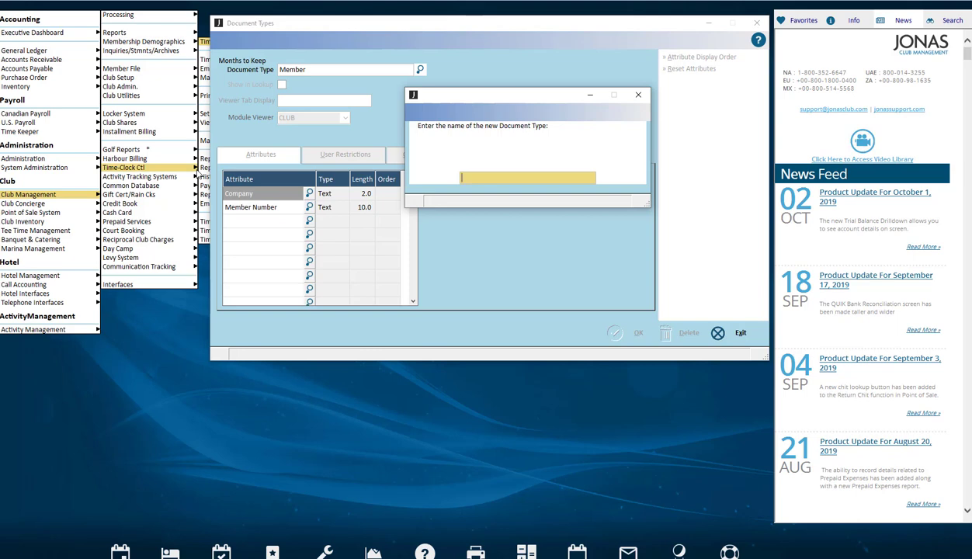
type("Chit")
key("Return")
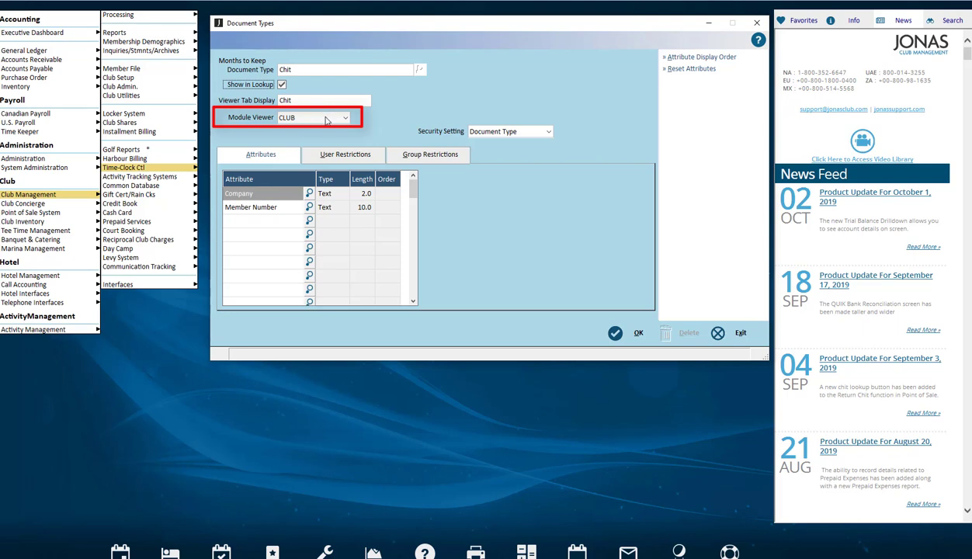
Step: Set the Chit document type's Module Viewer to ALL and leave its Security Setting on Document Type
left_click(326, 118)
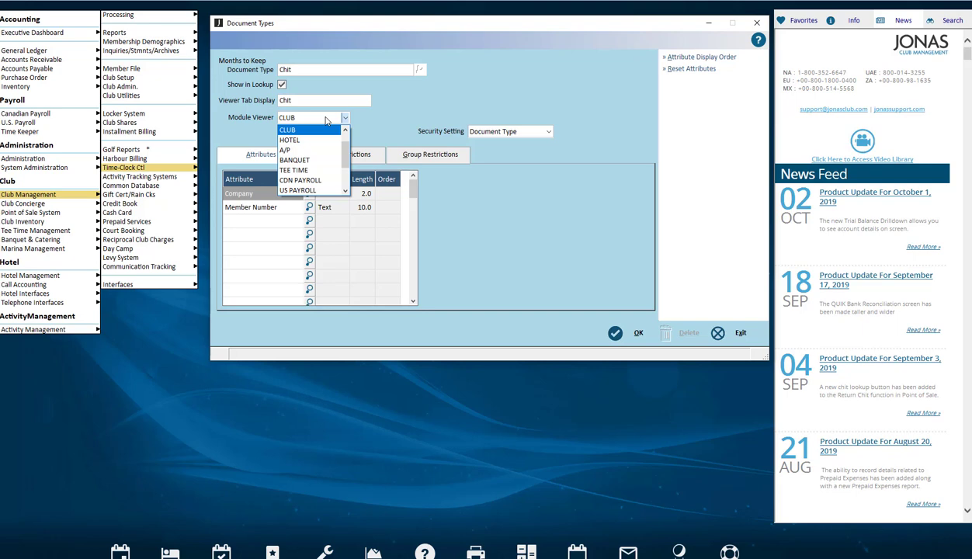
left_click(345, 130)
left_click(345, 130)
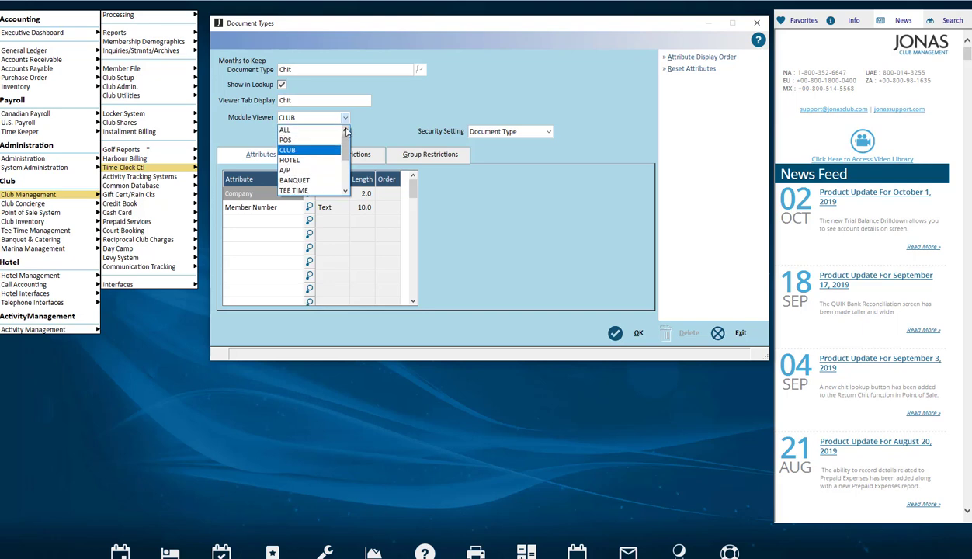
left_click(333, 130)
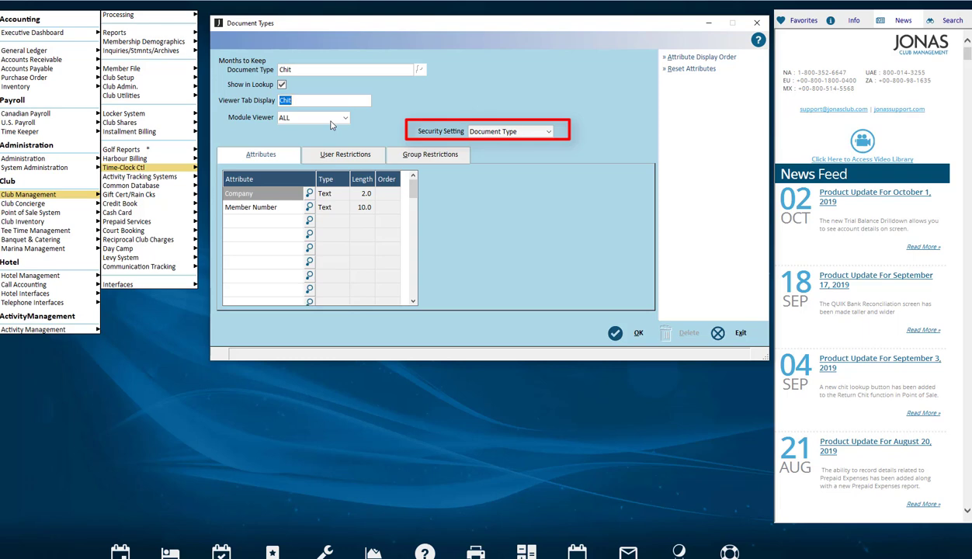
left_click(548, 132)
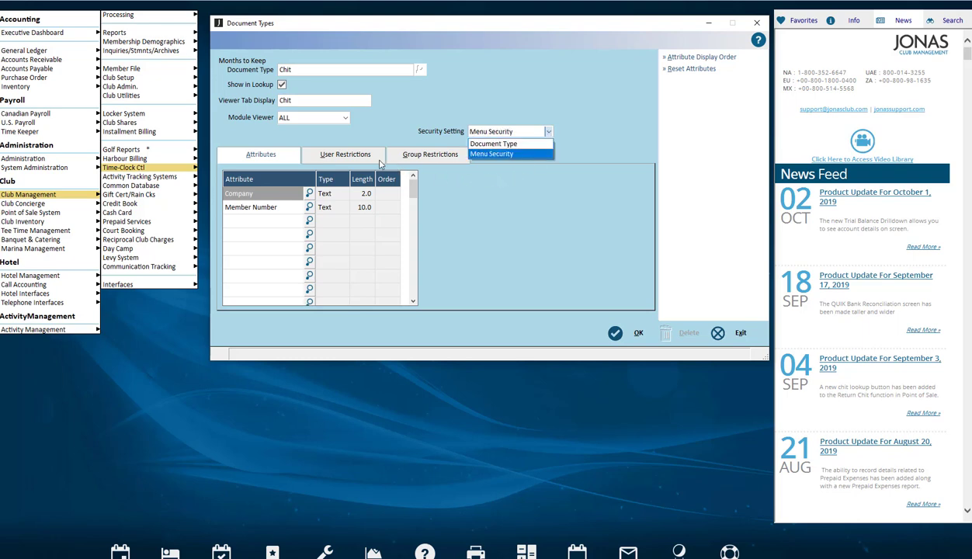
left_click(381, 162)
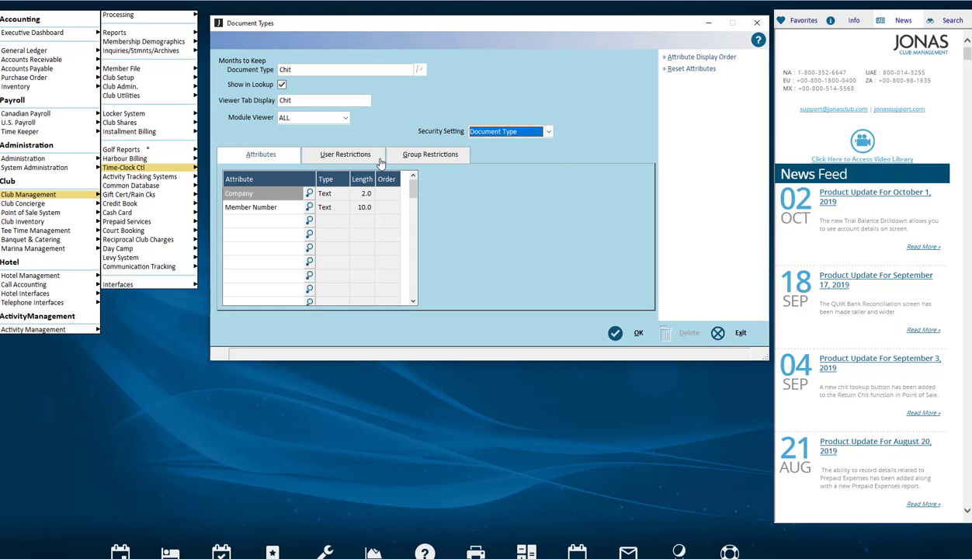
Step: Review the view, add and delete restrictions for users and groups on the Chit document type, then return to its attributes
left_click(380, 159)
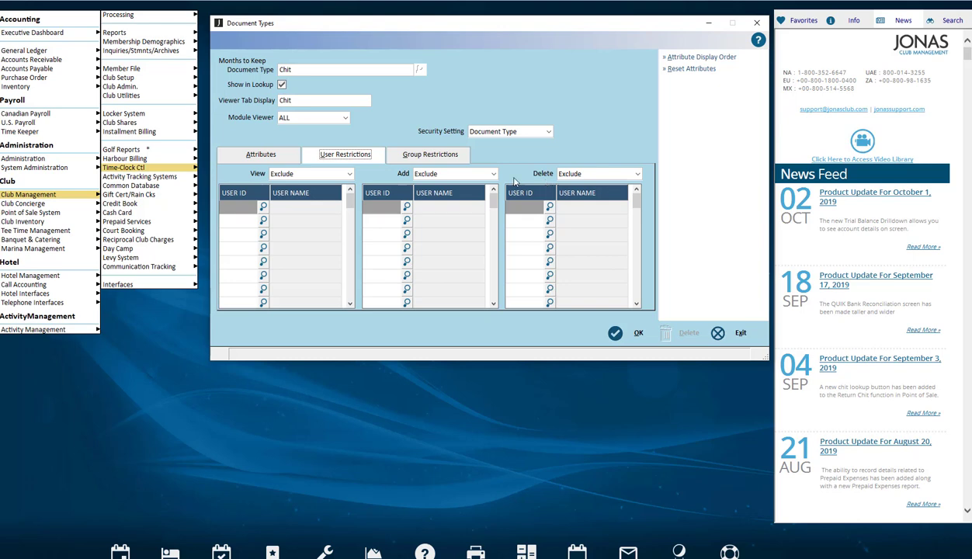
left_click(394, 159)
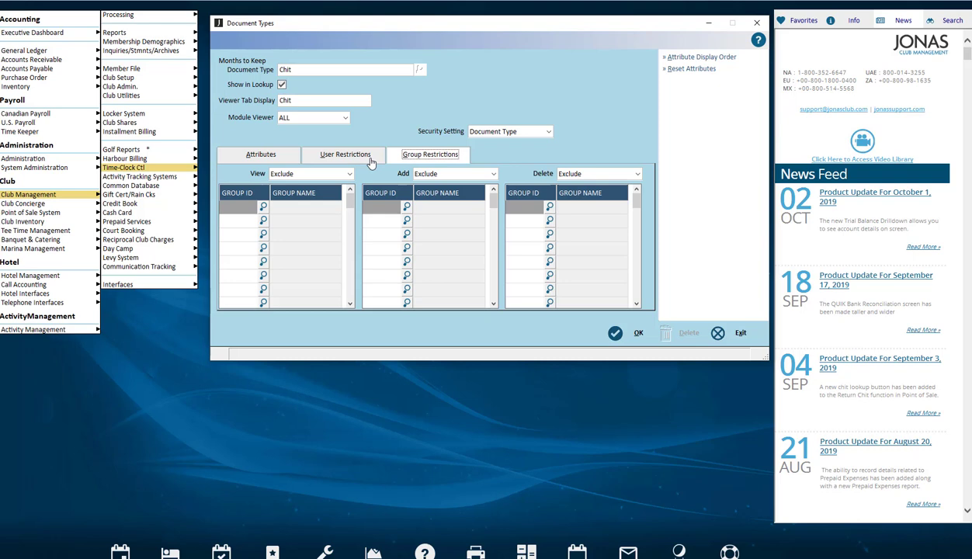
left_click(371, 162)
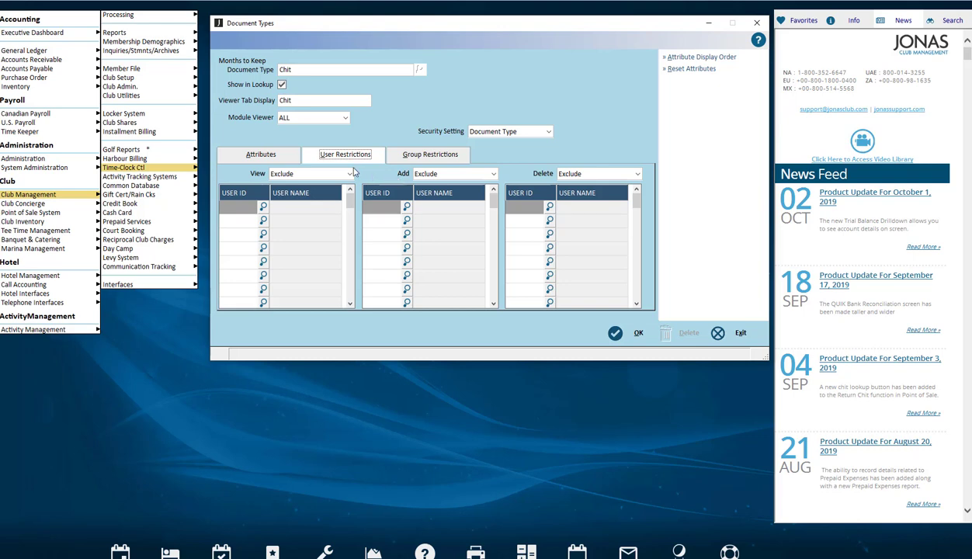
left_click(295, 158)
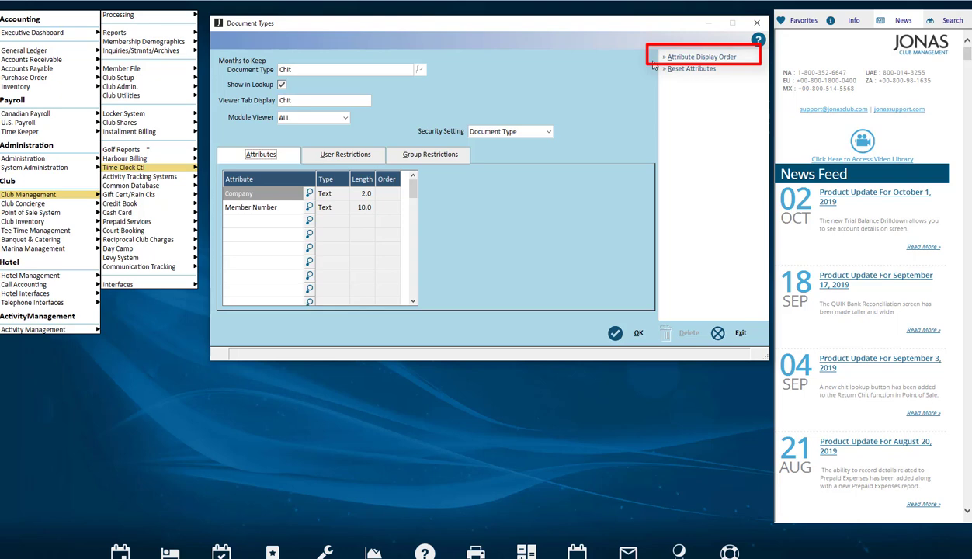
Step: Set the Chit document type's attribute display order with Company first and Member Number second
left_click(677, 60)
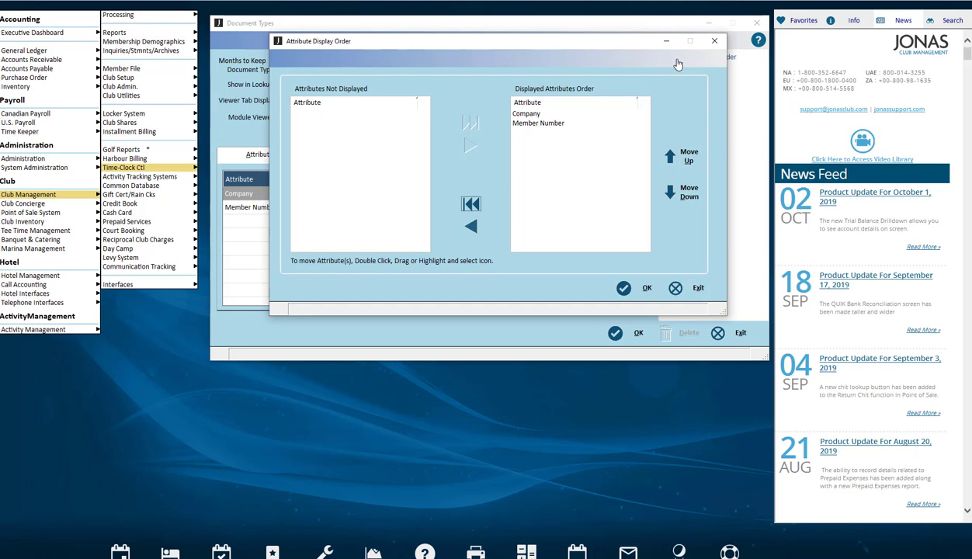
left_click(511, 115)
left_click(470, 203)
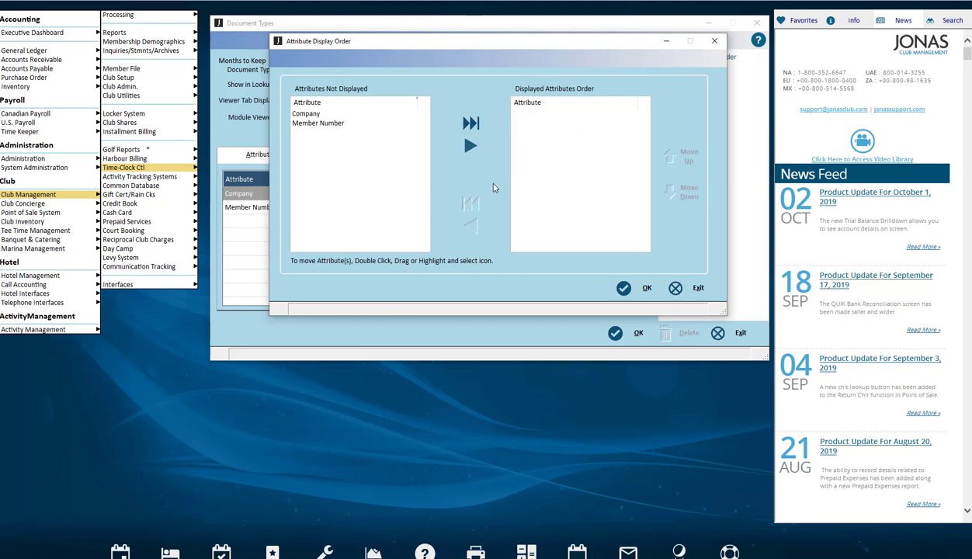
left_click(470, 123)
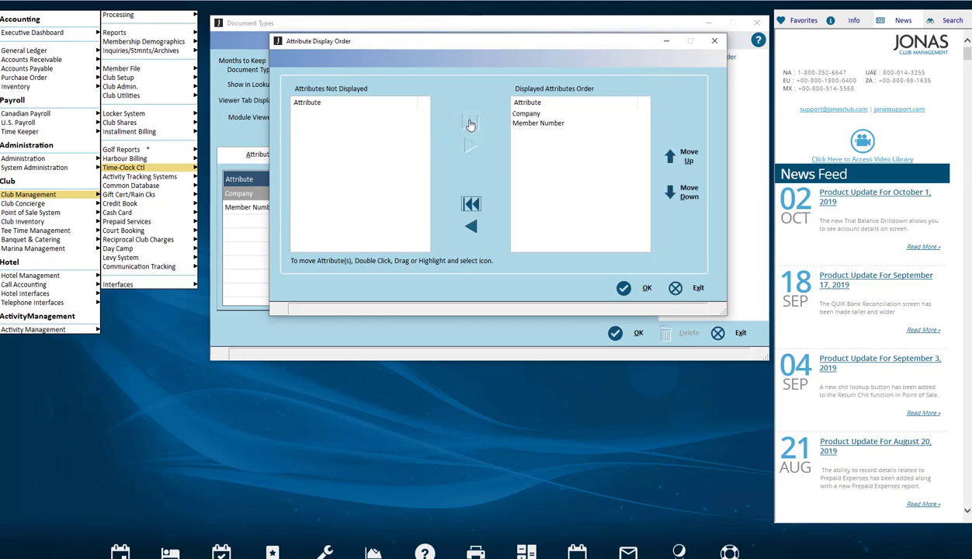
left_click(554, 122)
left_click(672, 156)
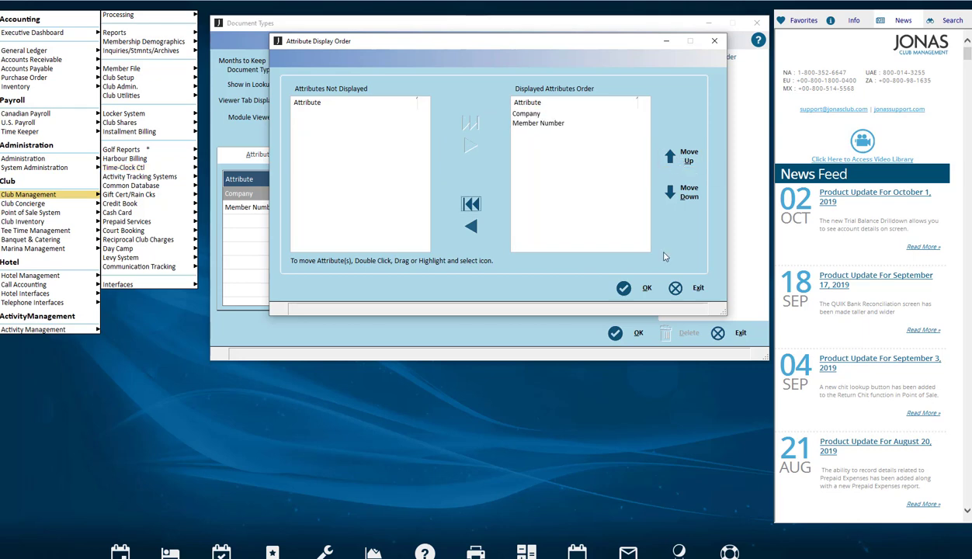
left_click(636, 289)
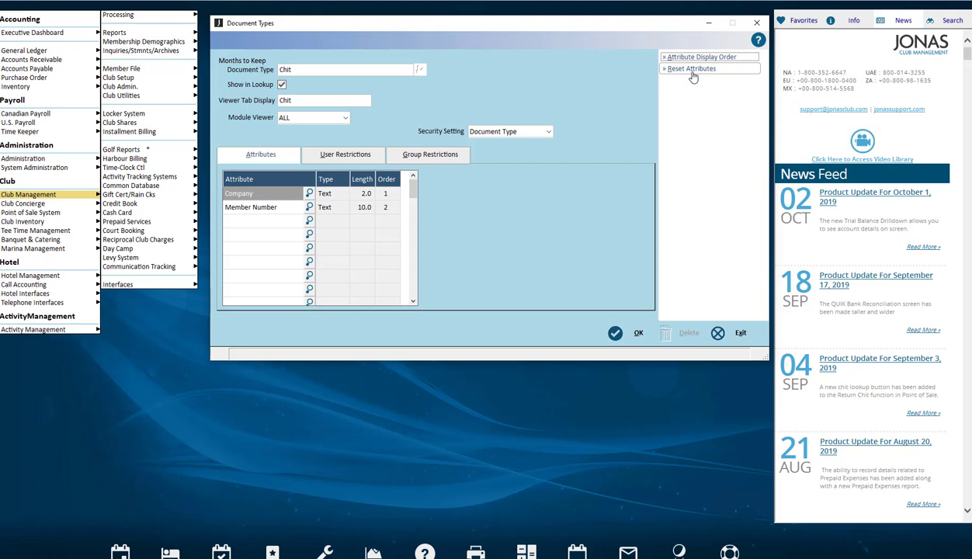
Step: Save the Chit document type and close the Document Types list
left_click(637, 335)
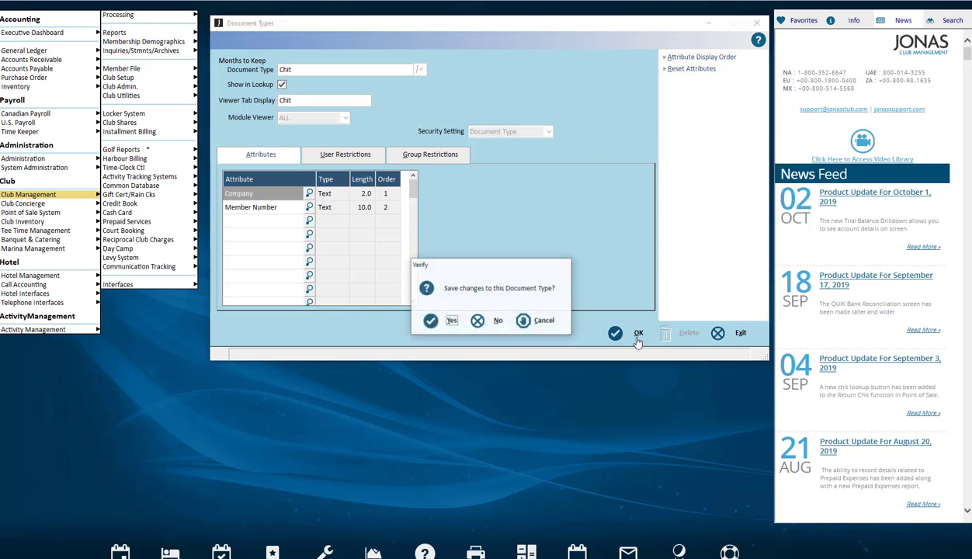
left_click(451, 321)
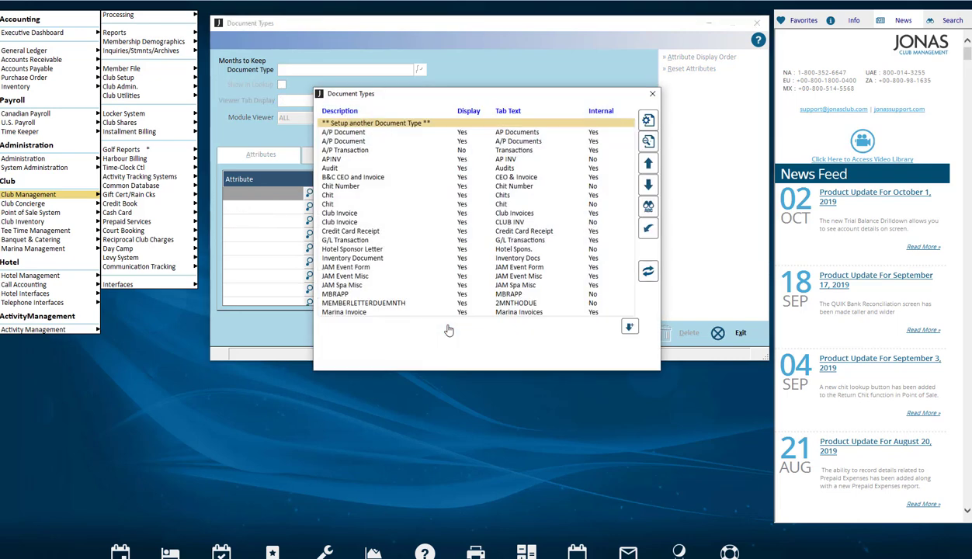
left_click(651, 94)
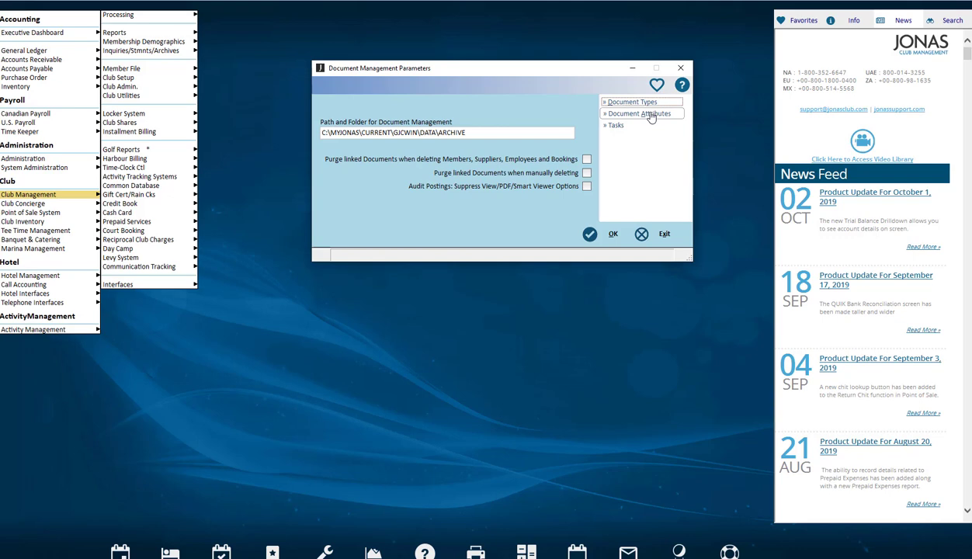
Step: Examine the Chit Number document attribute's type options, input length, viewer column text, display width, visibility and P/L setting, then accept the attributes
left_click(649, 114)
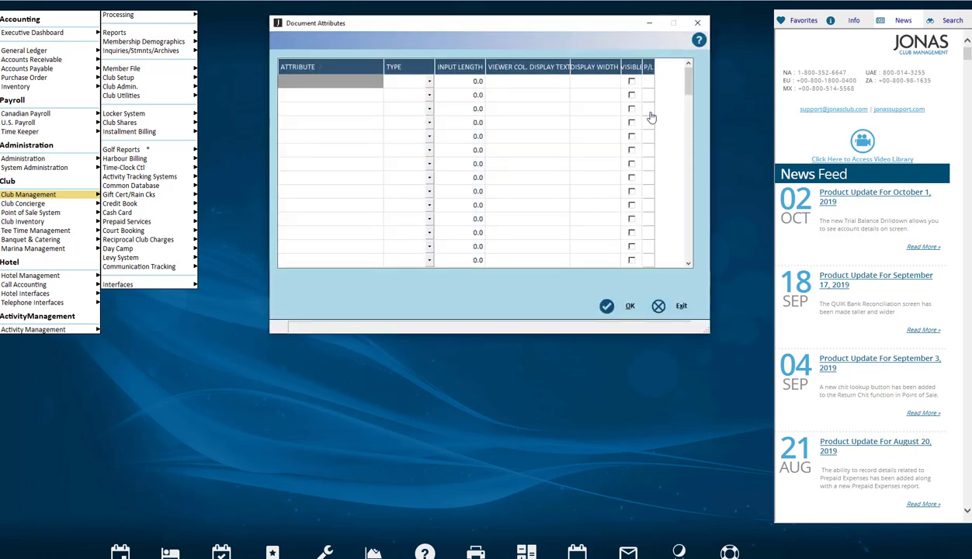
left_click_drag(688, 85, 672, 183)
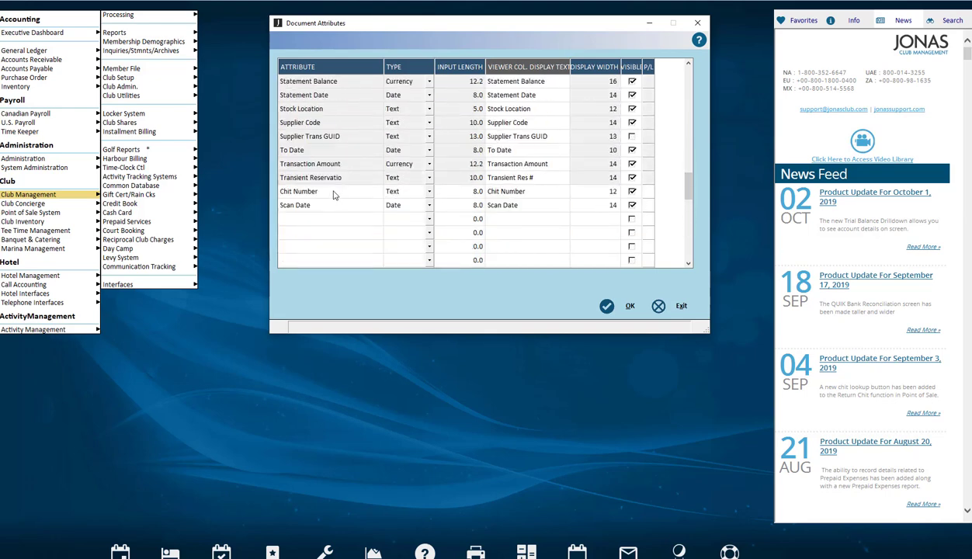
left_click(429, 191)
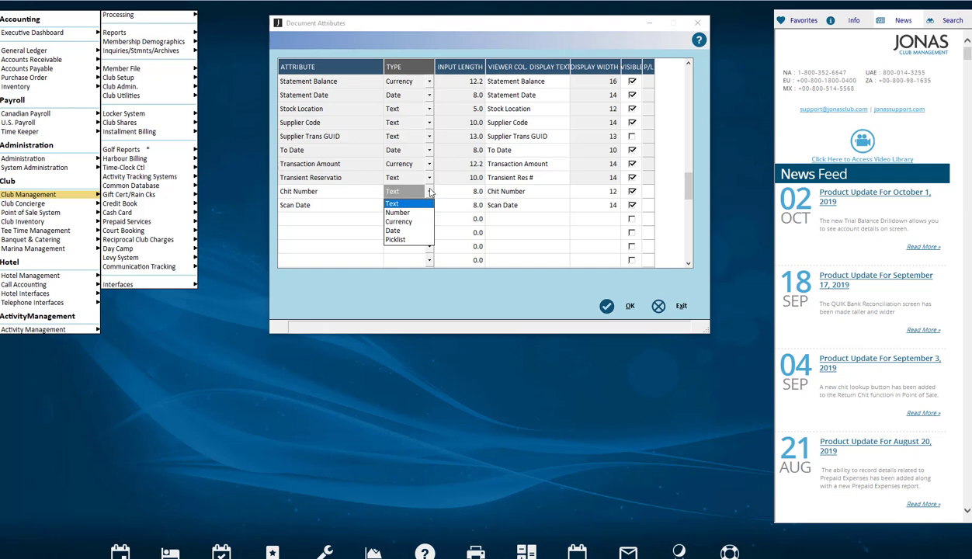
left_click(458, 193)
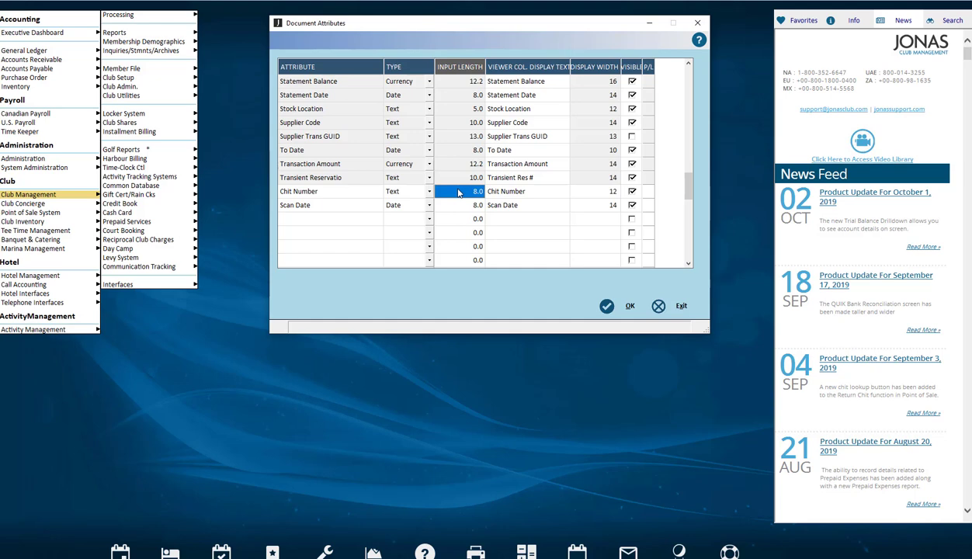
left_click(548, 197)
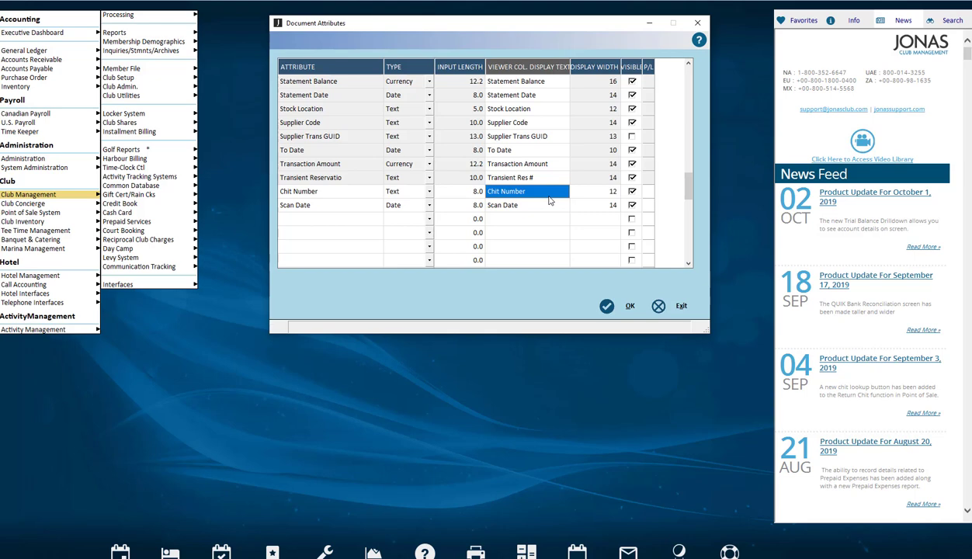
left_click(594, 193)
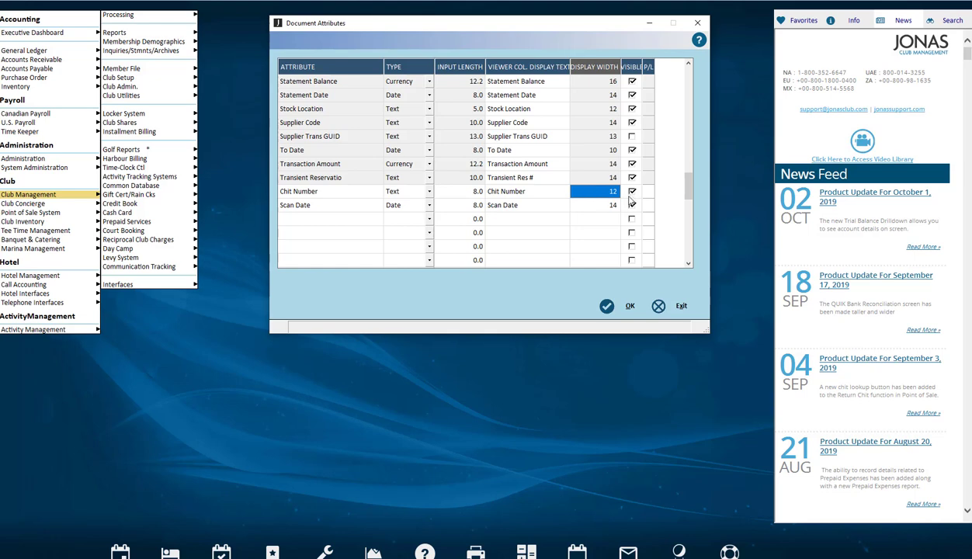
left_click(630, 195)
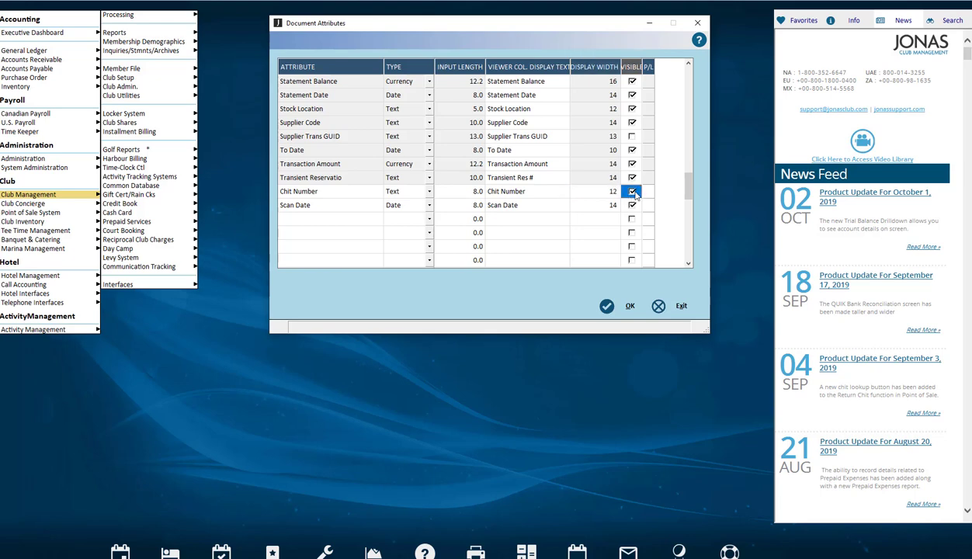
left_click(648, 193)
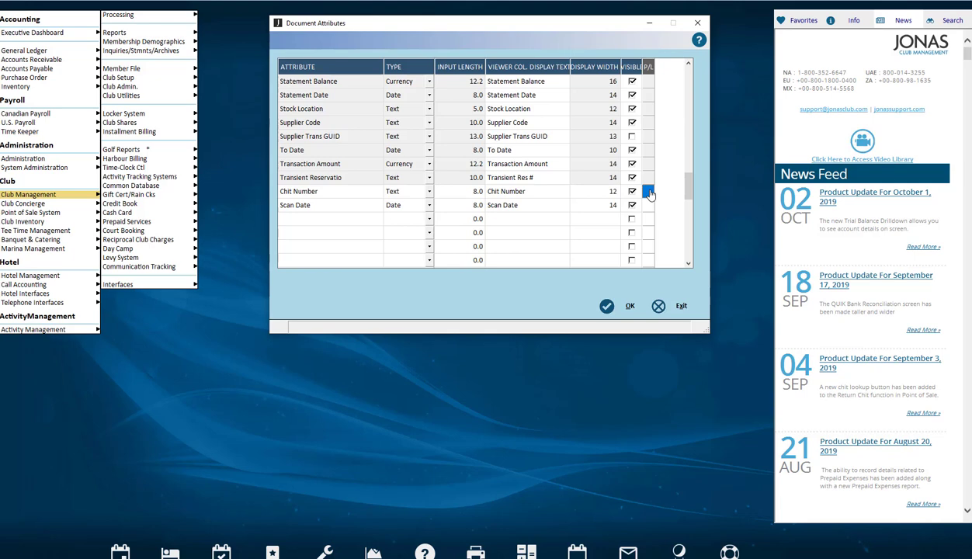
key("Tab")
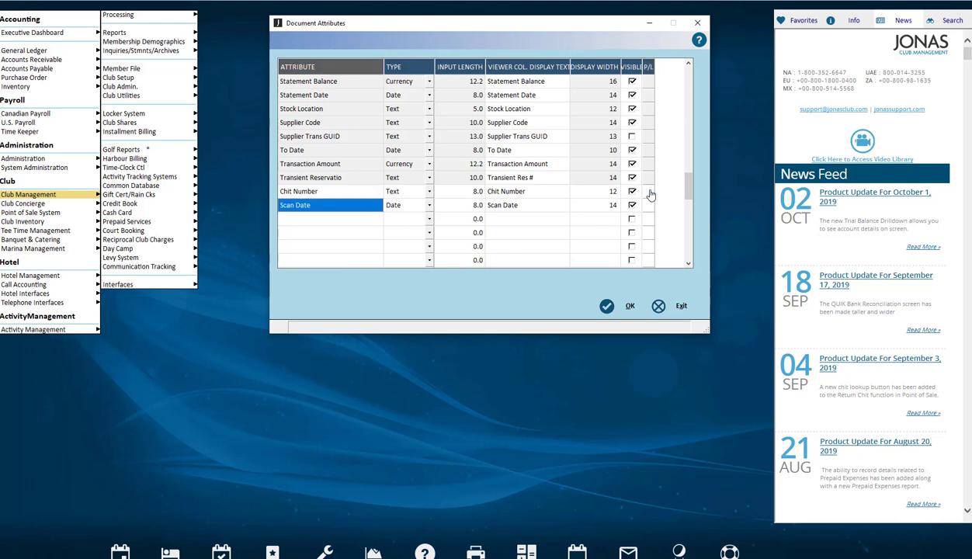
left_click(616, 307)
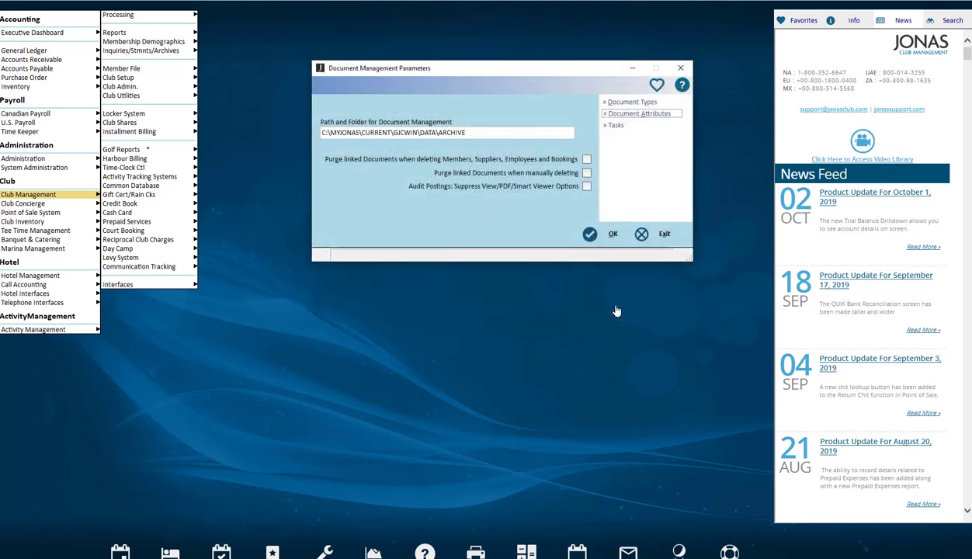